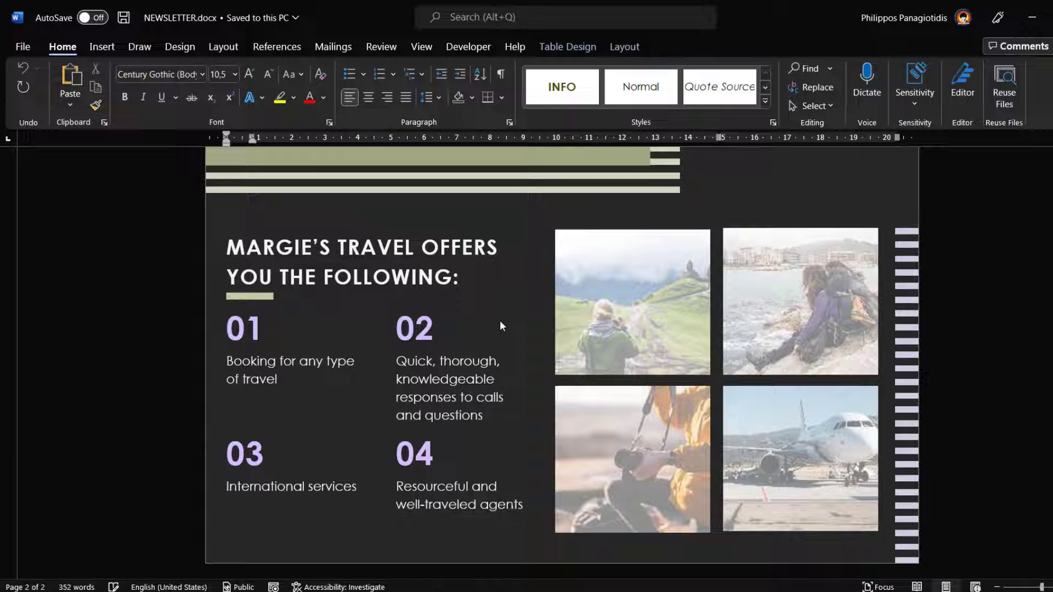
# - Scroll up to the newsletter's title at the top of the document
pyautogui.scroll(2, 499, 320)
pyautogui.scroll(3, 499, 320)
pyautogui.scroll(2, 502, 324)
pyautogui.scroll(1, 508, 328)
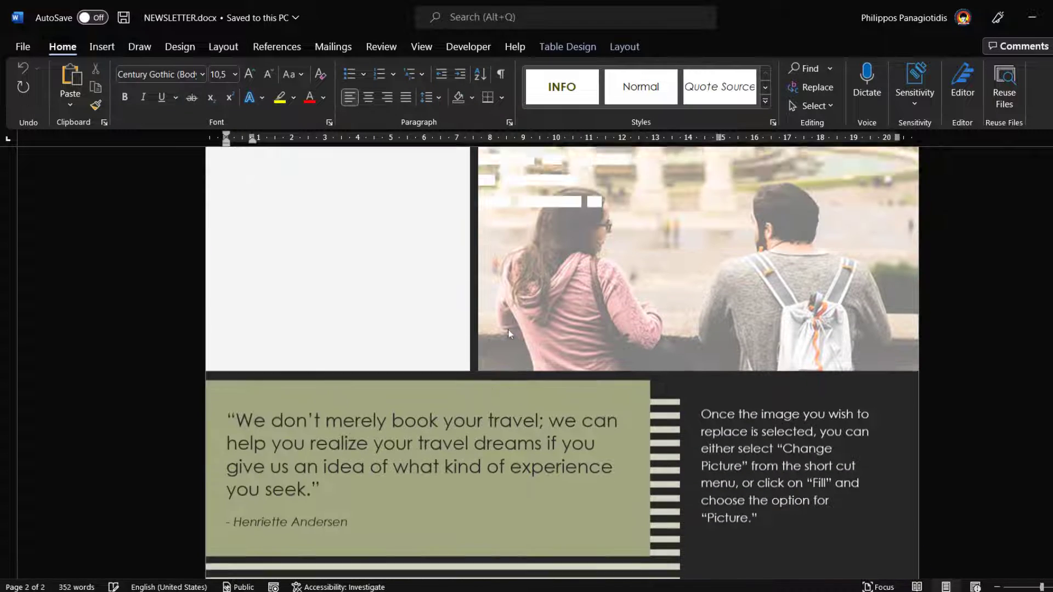
pyautogui.scroll(1, 507, 328)
pyautogui.scroll(2, 508, 328)
pyautogui.scroll(1, 508, 328)
pyautogui.scroll(3, 508, 328)
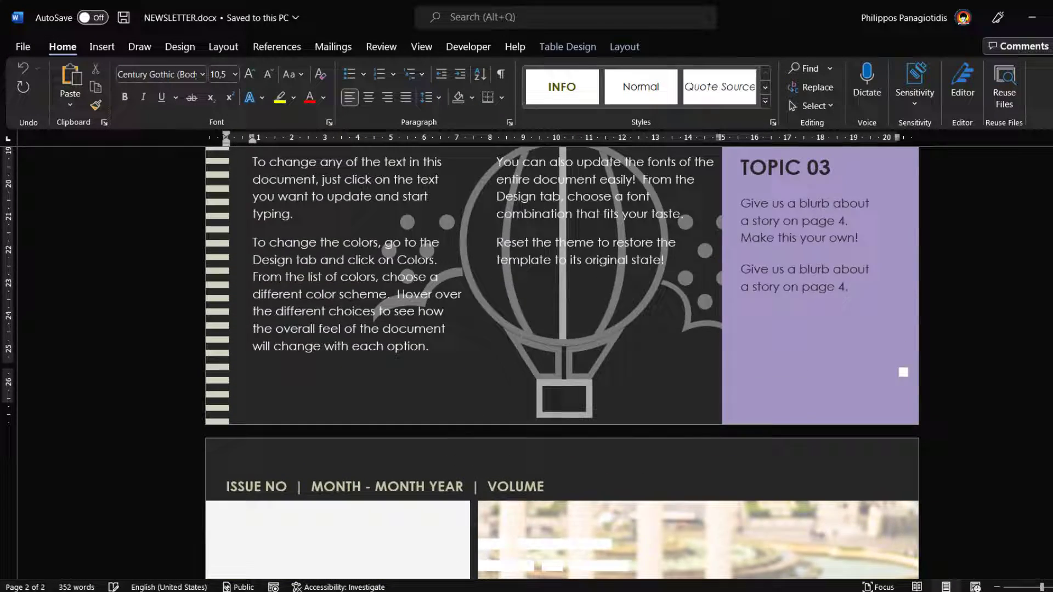
pyautogui.scroll(3, 535, 353)
pyautogui.scroll(2, 535, 354)
pyautogui.scroll(1, 534, 354)
pyautogui.scroll(2, 534, 354)
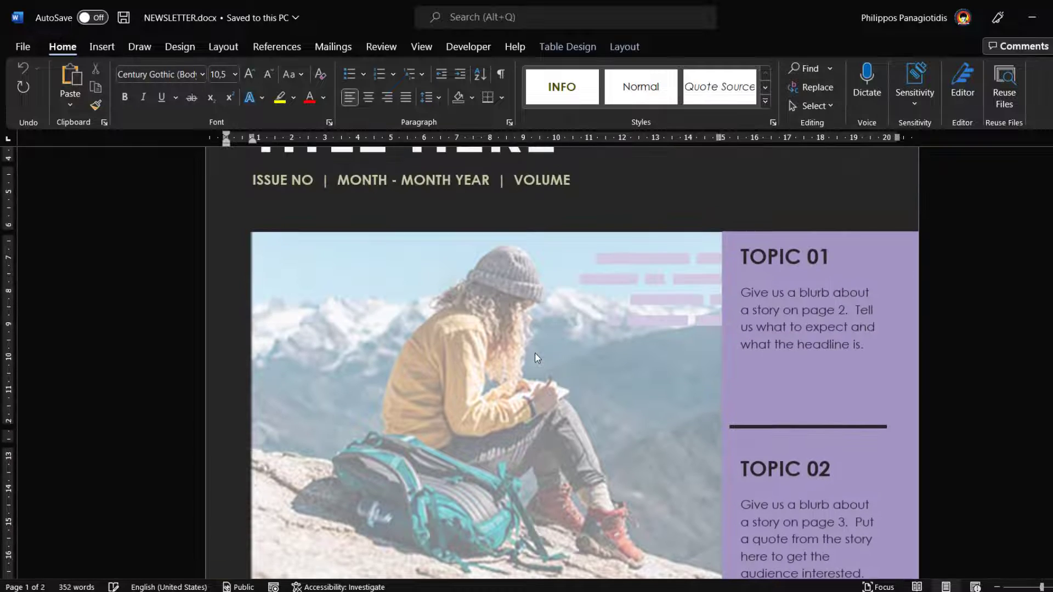
pyautogui.scroll(3, 535, 358)
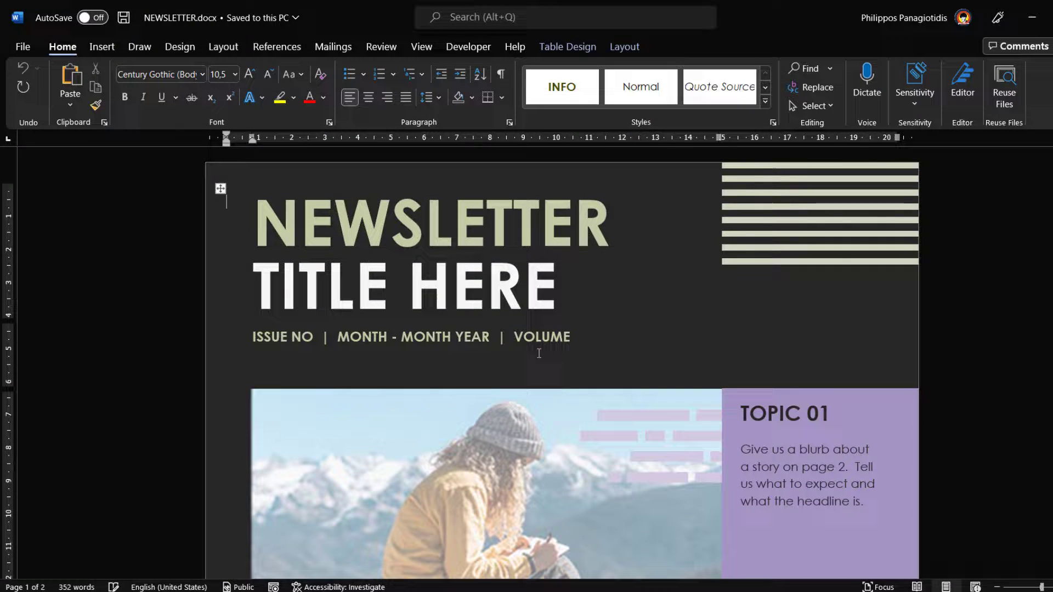
# - Scroll back down to the Our Services section and the TOPIC 03 sidebar
pyautogui.scroll(-2, 539, 353)
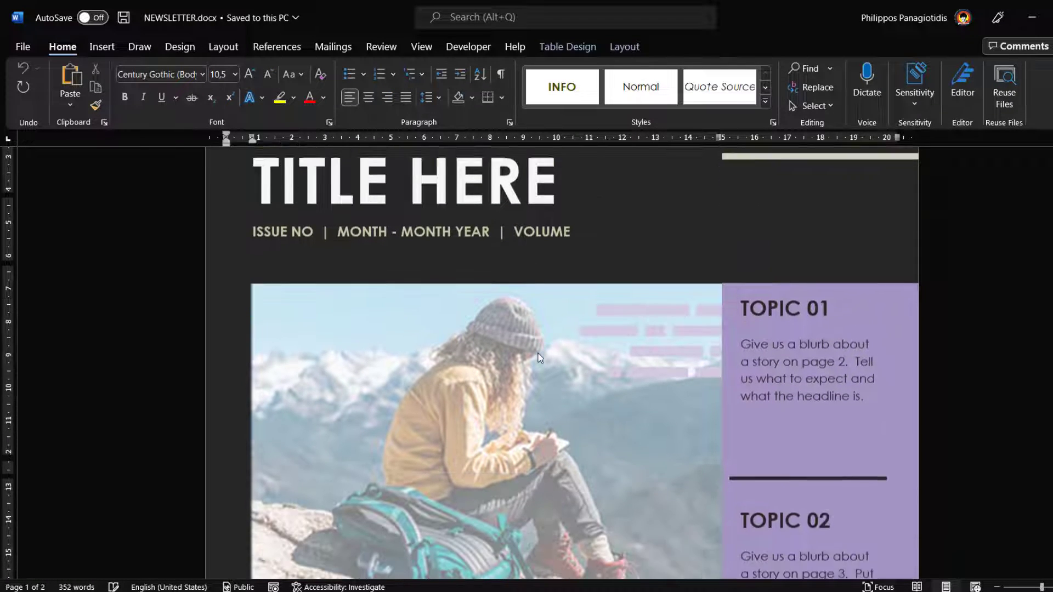
pyautogui.scroll(-1, 539, 356)
pyautogui.scroll(-1, 538, 357)
pyautogui.scroll(-1, 538, 356)
pyautogui.scroll(-1, 538, 354)
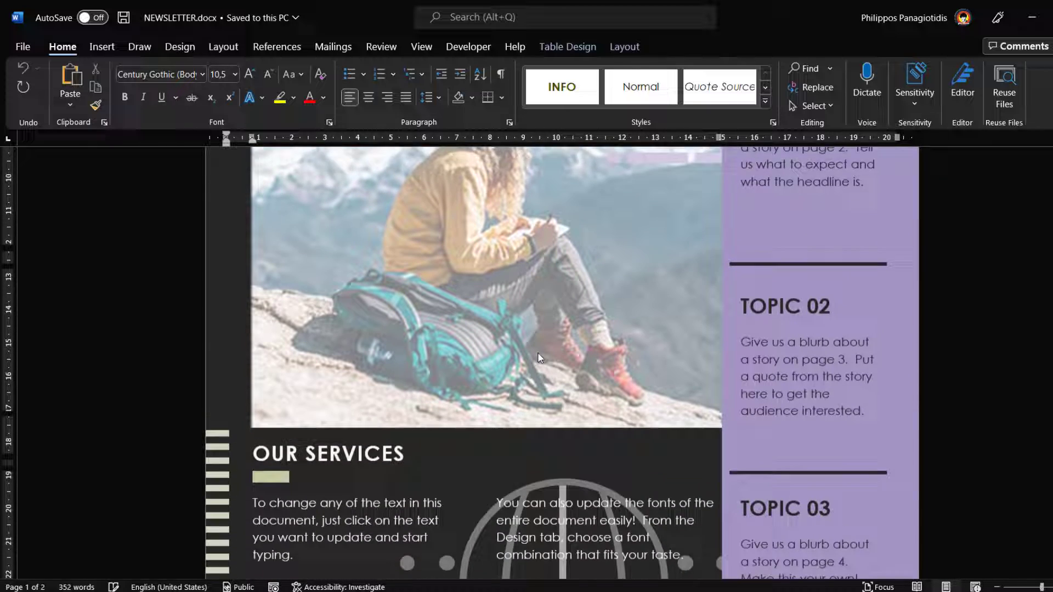
pyautogui.scroll(-1, 538, 354)
pyautogui.scroll(-1, 539, 353)
pyautogui.scroll(-1, 539, 354)
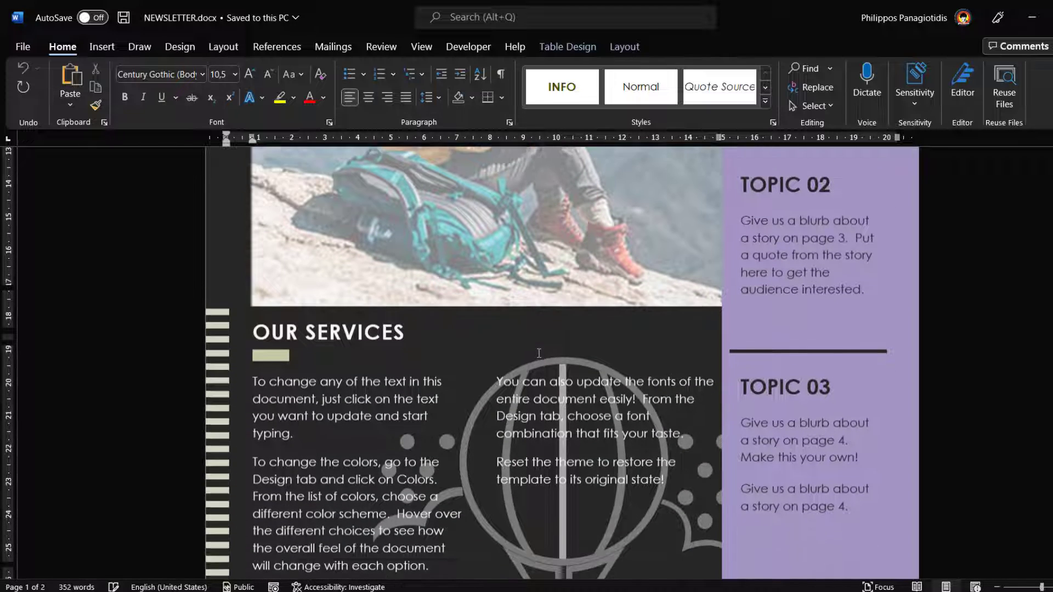
pyautogui.scroll(-1, 540, 354)
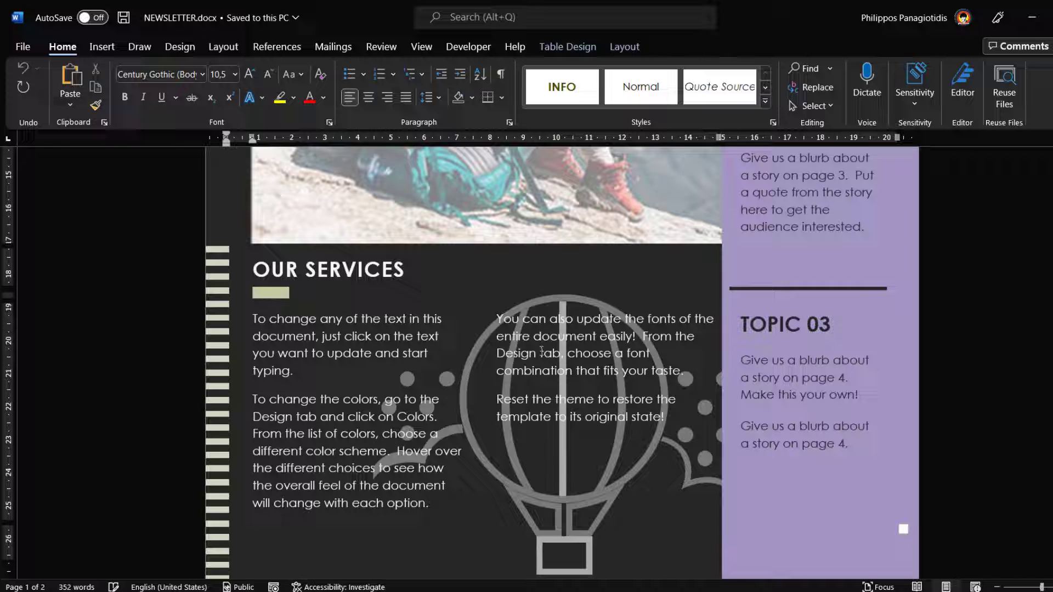
pyautogui.scroll(-1, 540, 351)
pyautogui.scroll(-1, 541, 350)
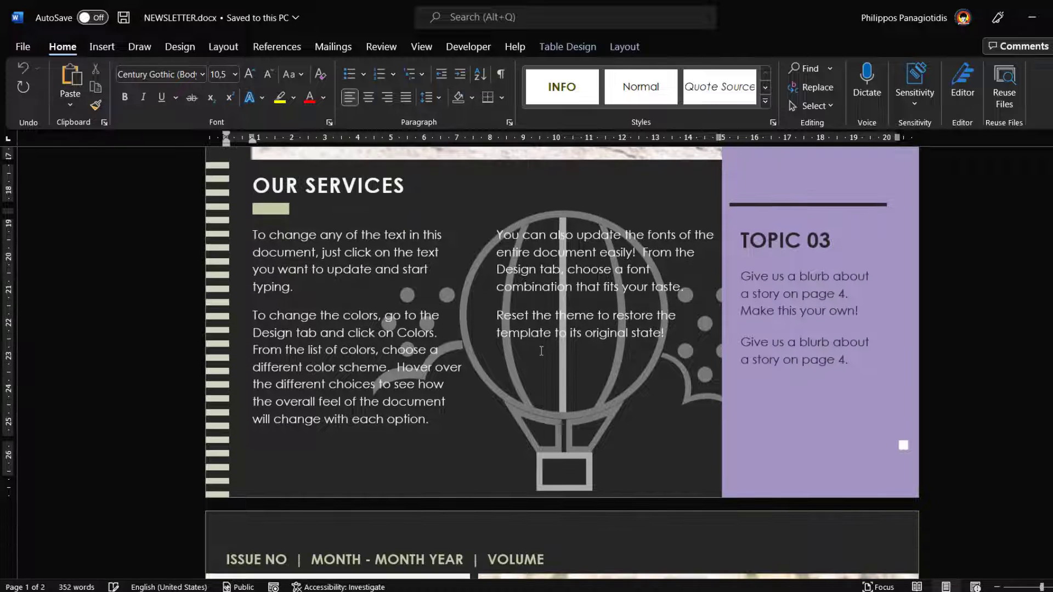
pyautogui.scroll(-1, 541, 351)
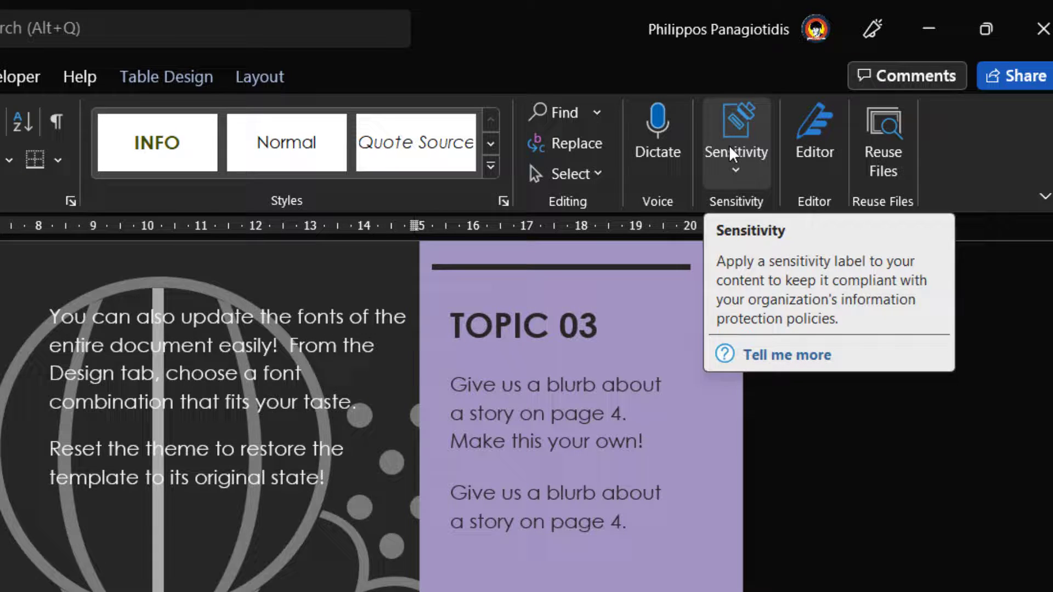
# - Show the Sensitivity label list with Public applied and Confidential's options visible
pyautogui.click(729, 146)
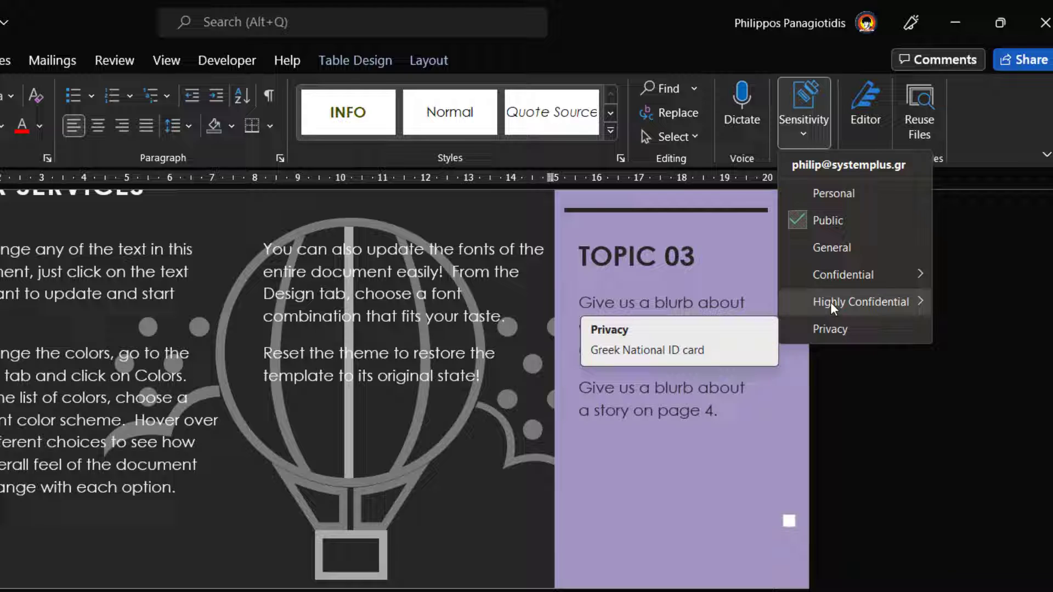
pyautogui.moveTo(844, 275)
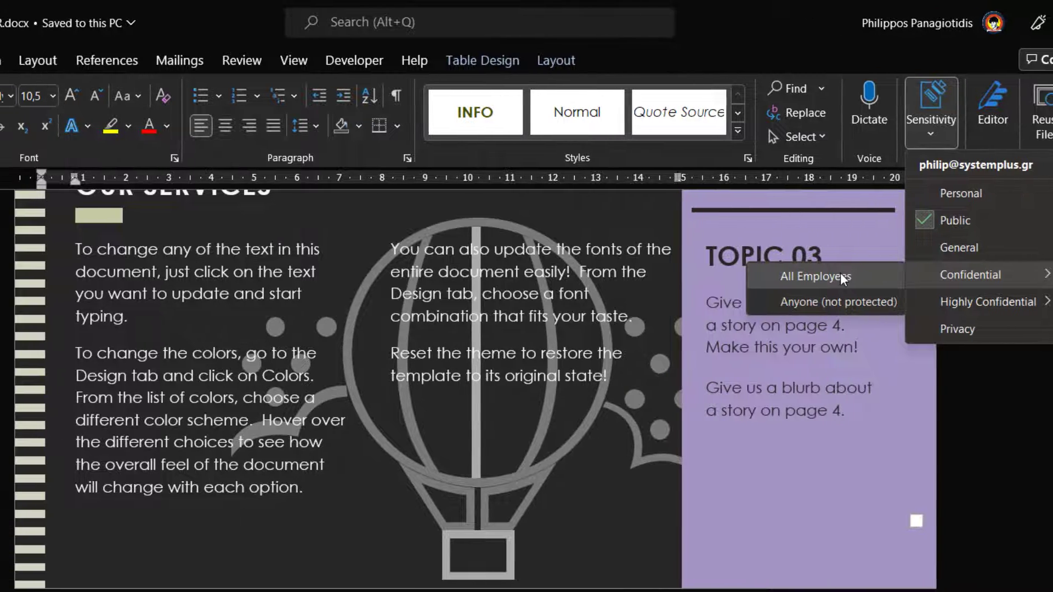
# - Choose a Confidential label option to bring up the document's Permission settings
pyautogui.click(715, 276)
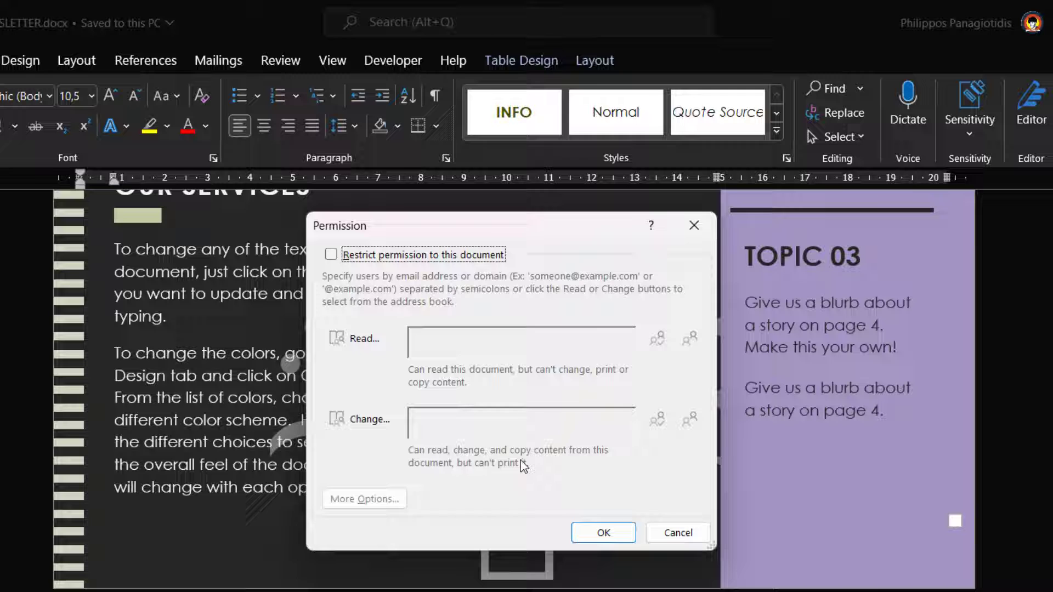
# - Accept the Permission settings with no restrictions and return to Our Services and TOPIC 02
pyautogui.click(603, 532)
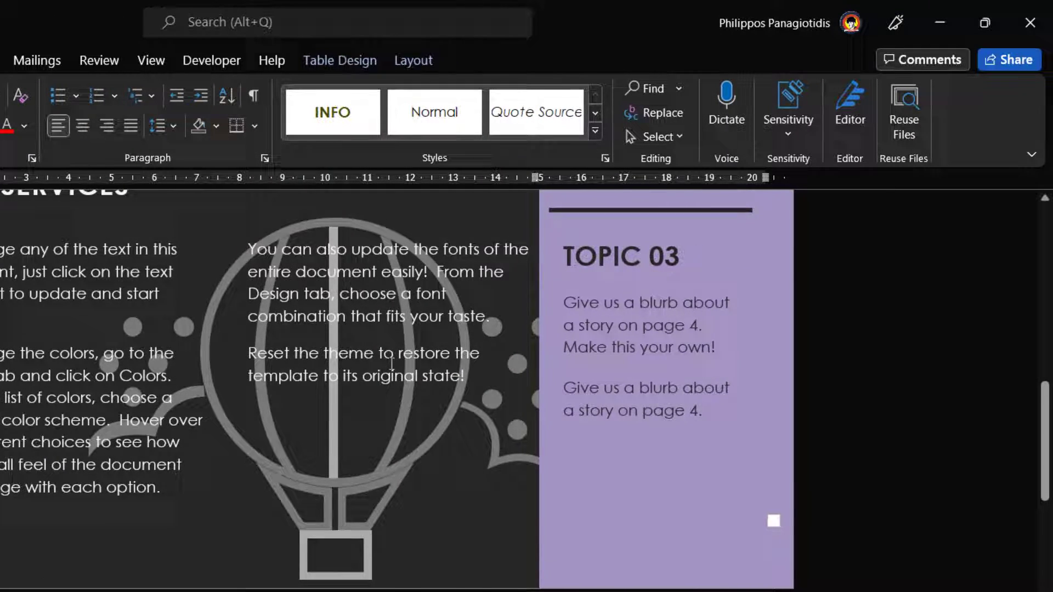
pyautogui.scroll(3, 391, 364)
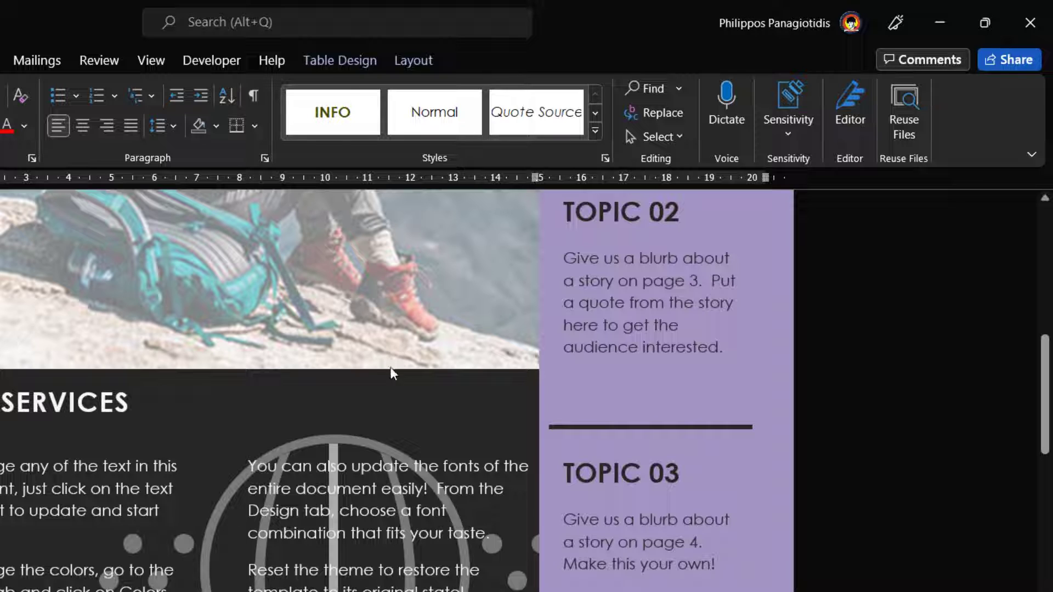
# - Apply the General label, then dismiss the label-required warning after trying to remove it
pyautogui.click(790, 134)
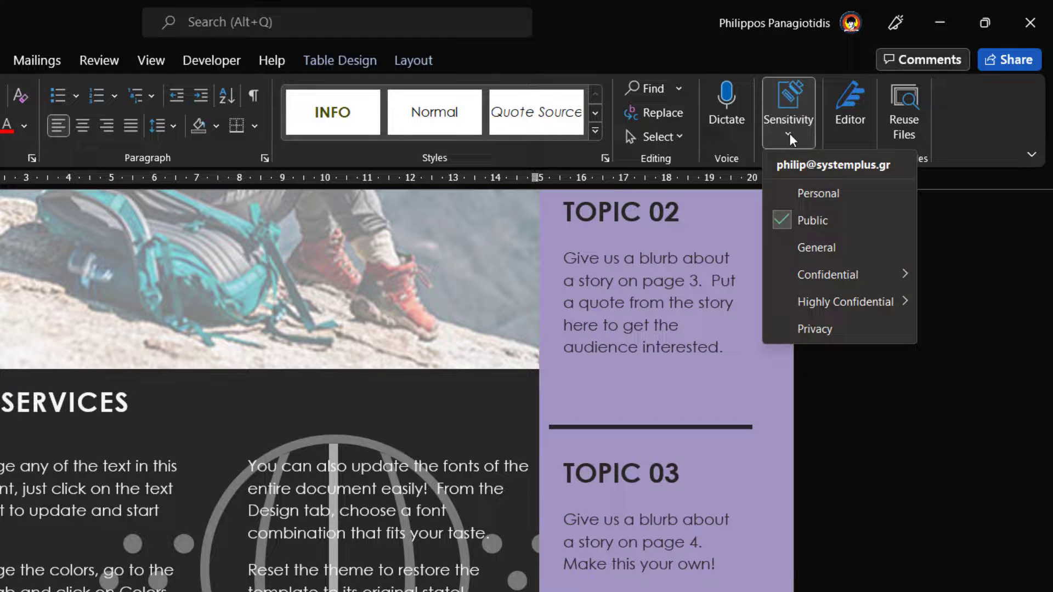
pyautogui.moveTo(827, 275)
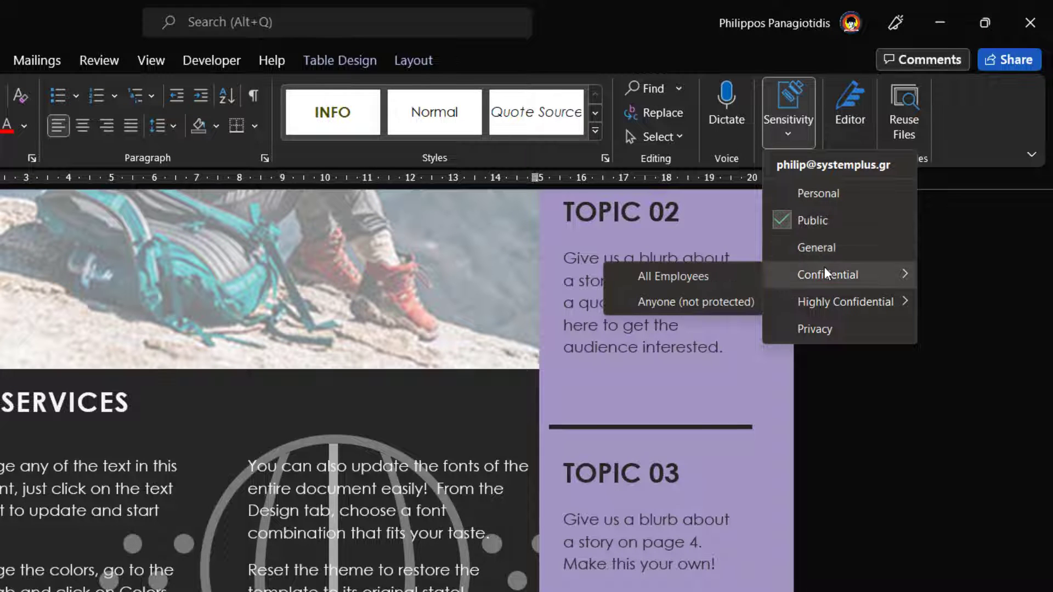
pyautogui.click(820, 249)
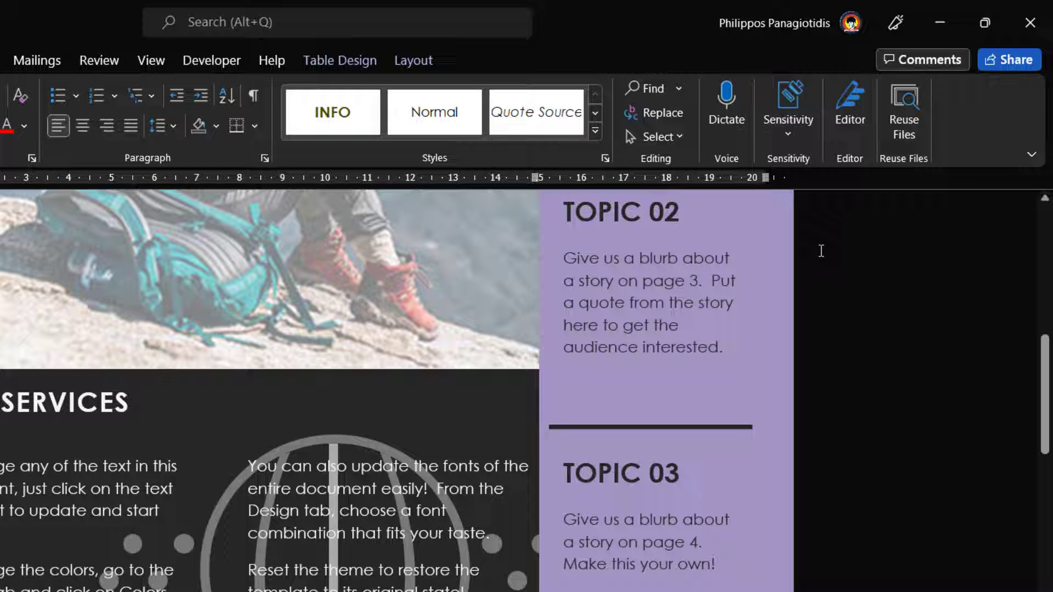
pyautogui.click(788, 131)
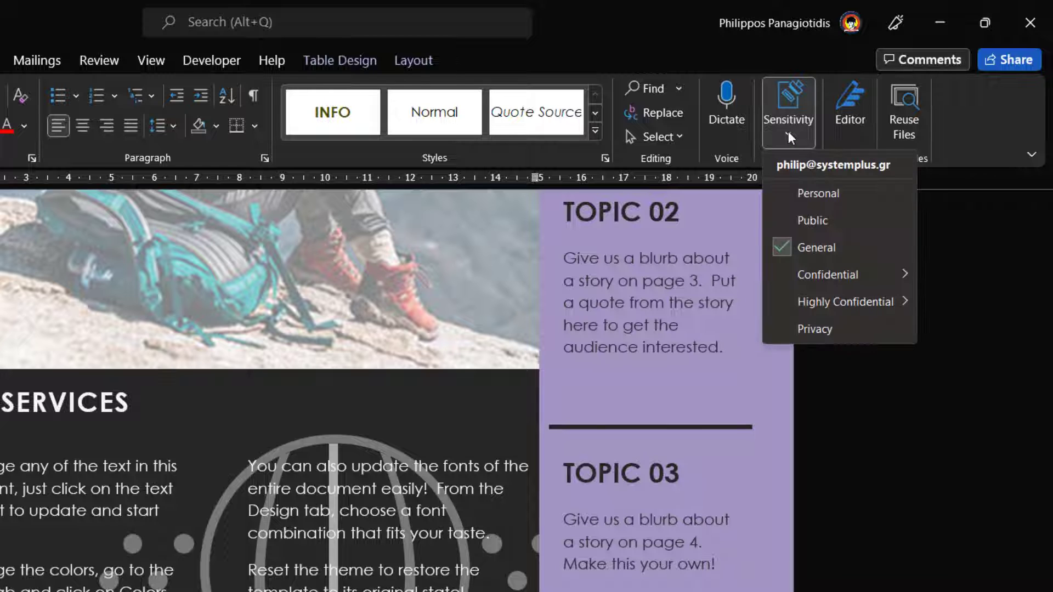
pyautogui.click(799, 246)
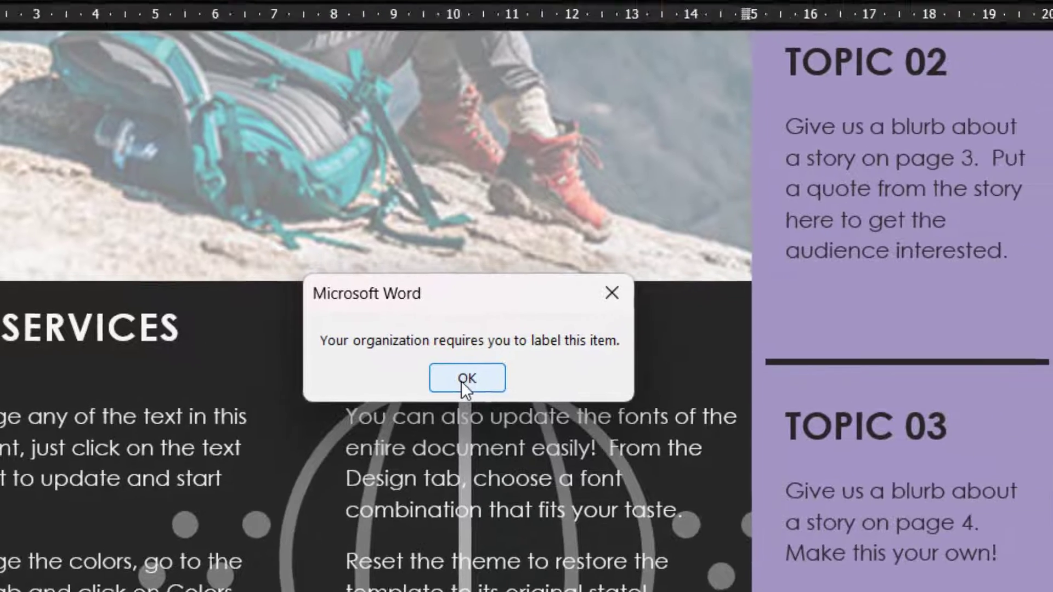
pyautogui.click(507, 361)
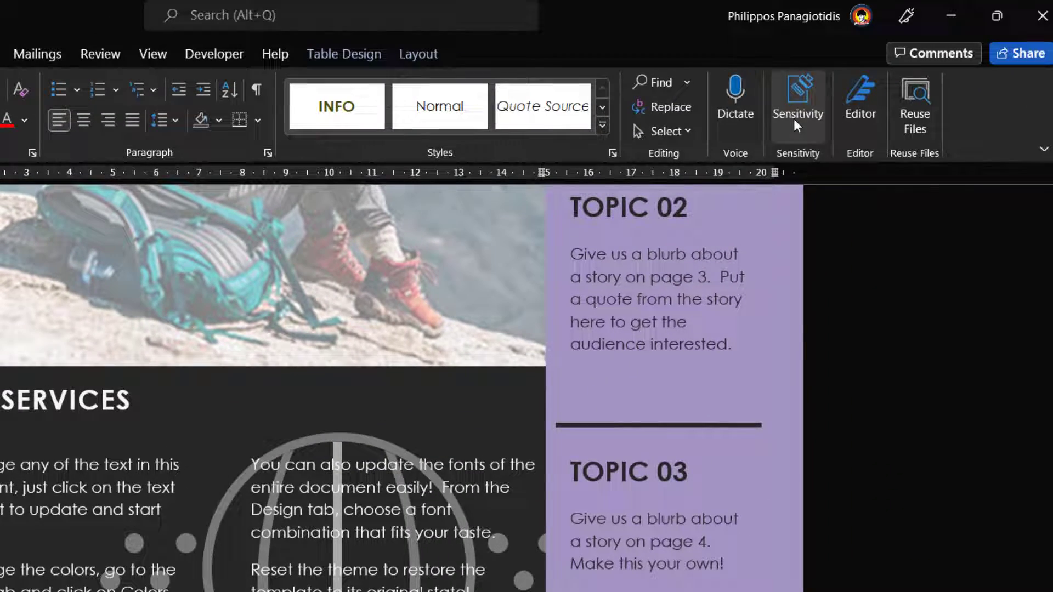
pyautogui.click(797, 125)
# - Switch the Word document's label to Personal, triggering the Justification Required prompt
pyautogui.click(812, 192)
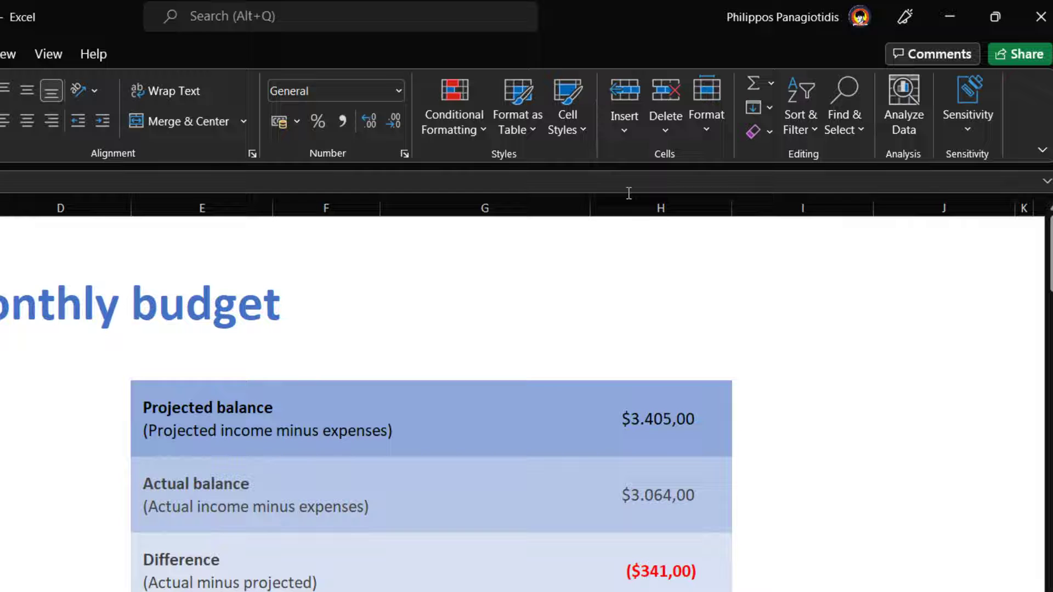
# - List the sensitivity labels available for the Excel monthly budget workbook
pyautogui.click(977, 134)
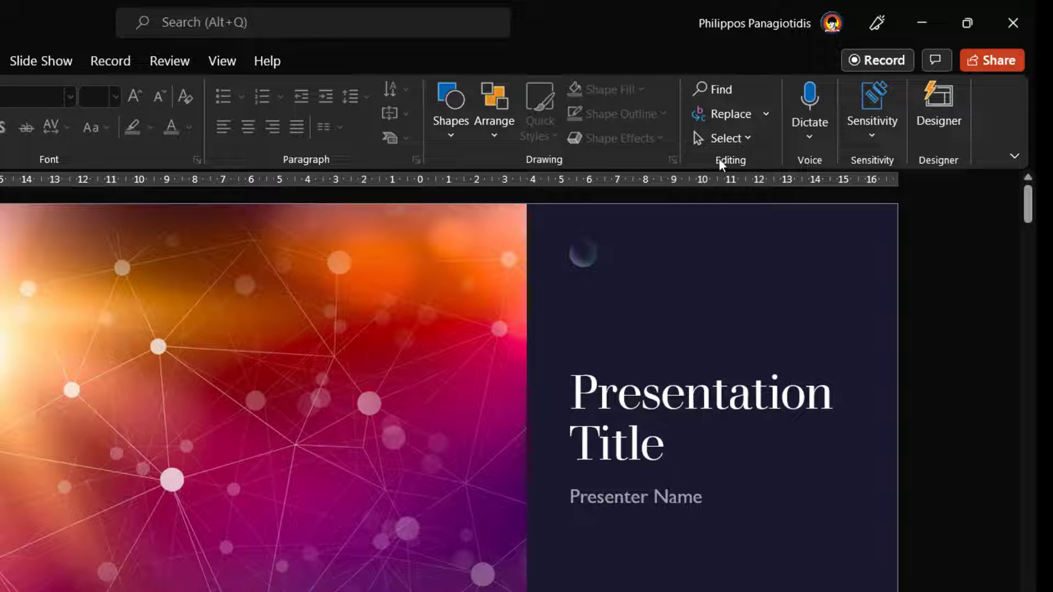
# - Apply the Personal sensitivity label to the PowerPoint presentation
pyautogui.click(889, 140)
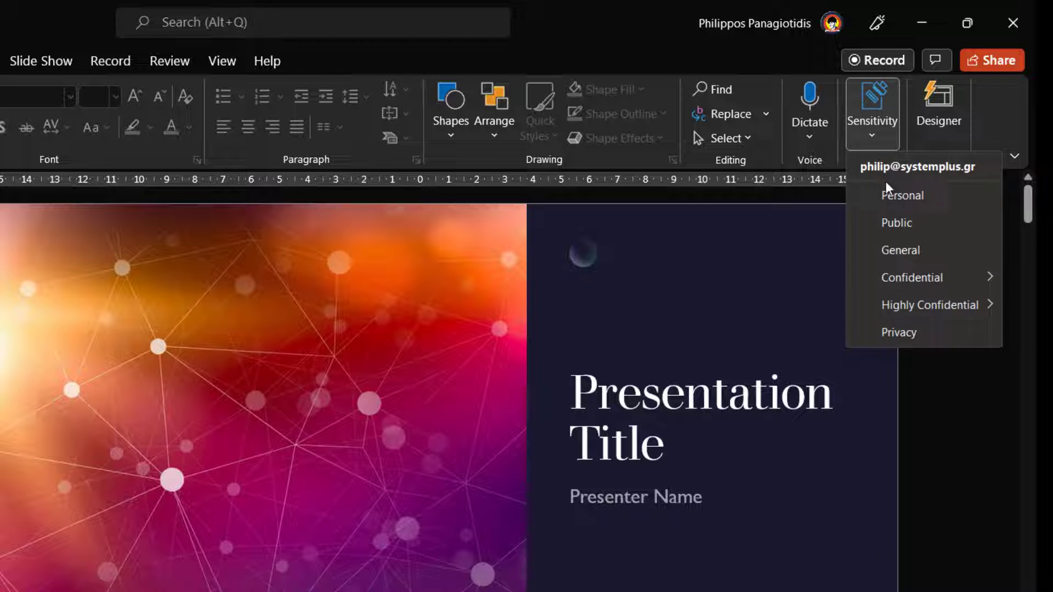
pyautogui.click(887, 206)
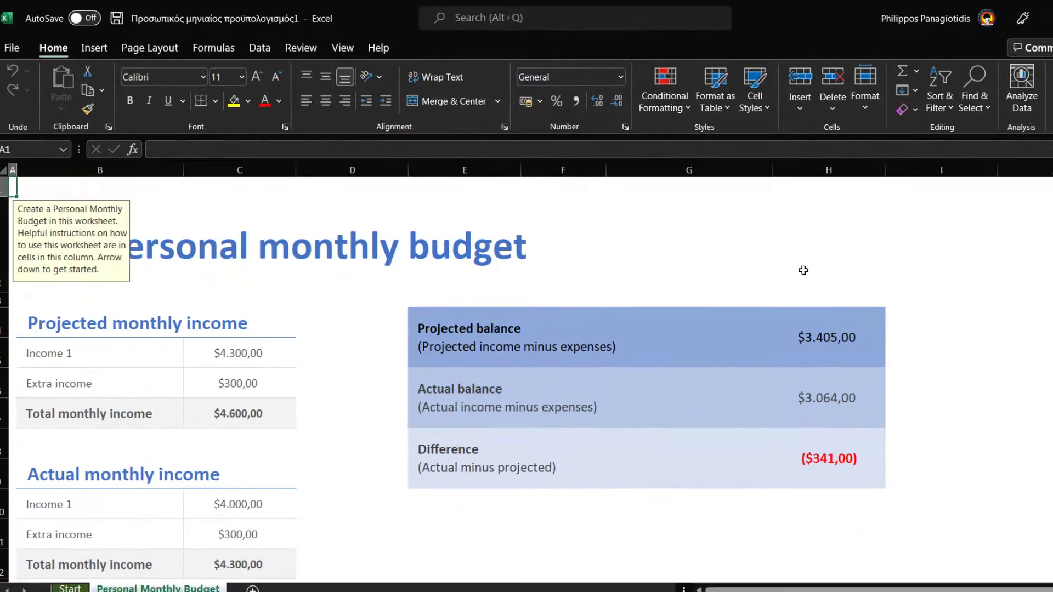
# - Change the Excel budget workbook's sensitivity label from Personal to Public
pyautogui.click(991, 109)
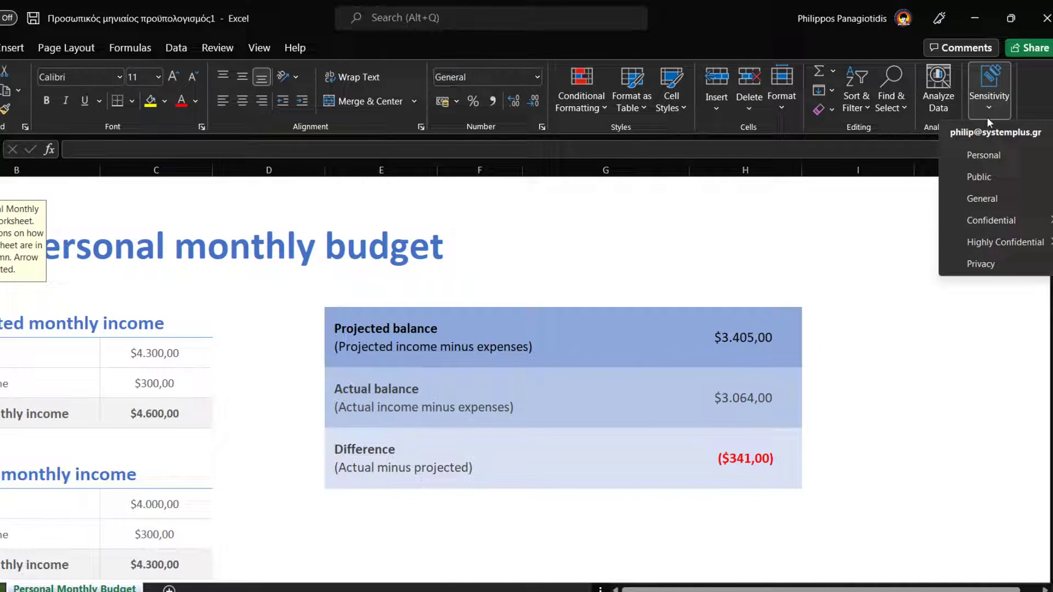
pyautogui.click(973, 172)
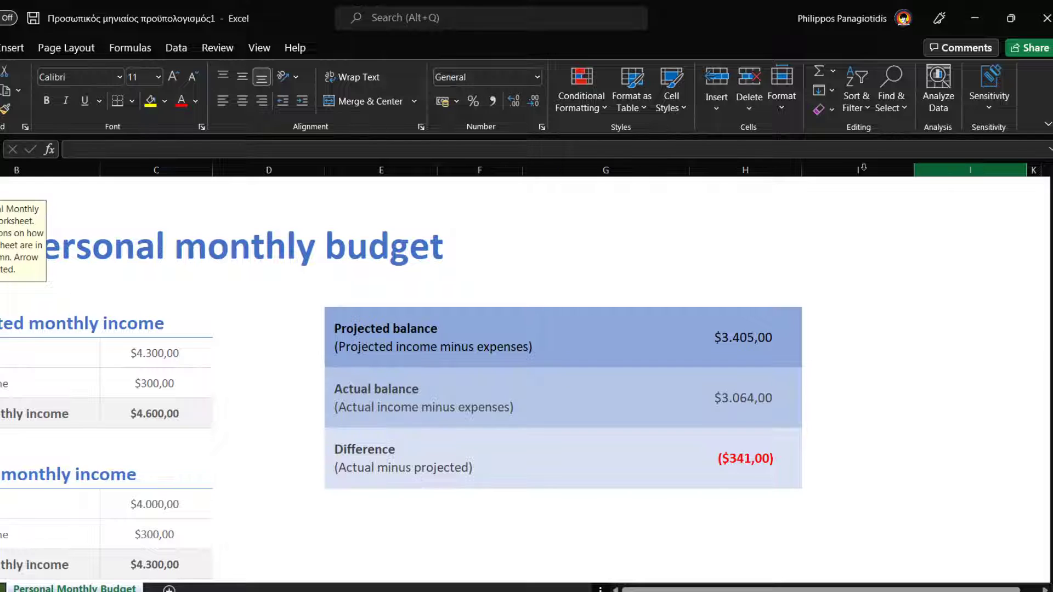